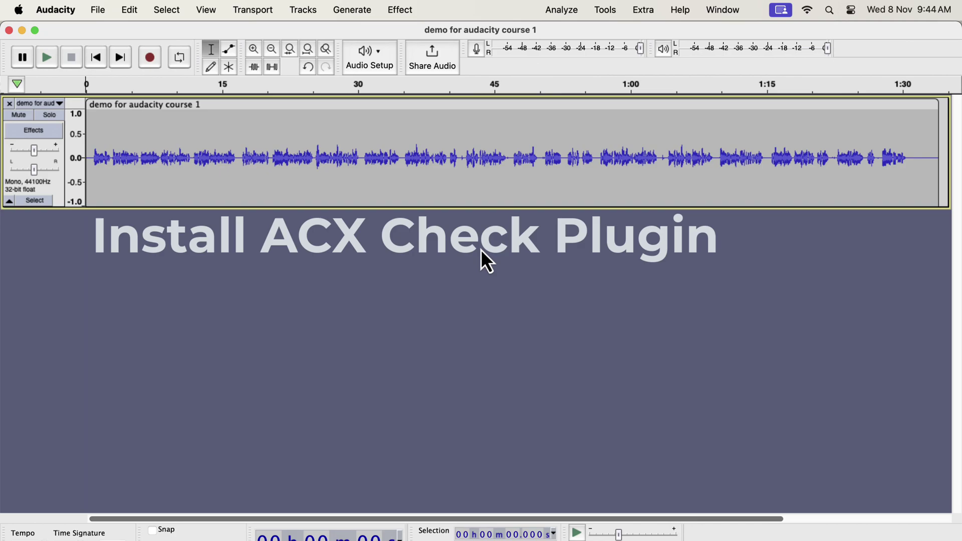
- Open Audacity's Analyze menu to look over the analysis tools available for the demo track
click(559, 11)
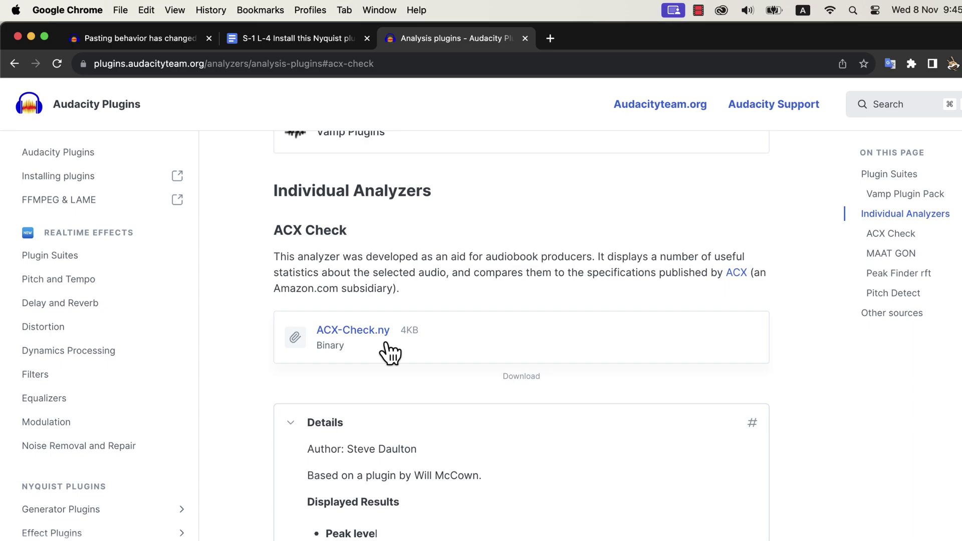
- Collapse and re-expand the ACX Check details, then scroll through them
click(291, 429)
scroll(291, 432, down, 2)
scroll(287, 423, down, 1)
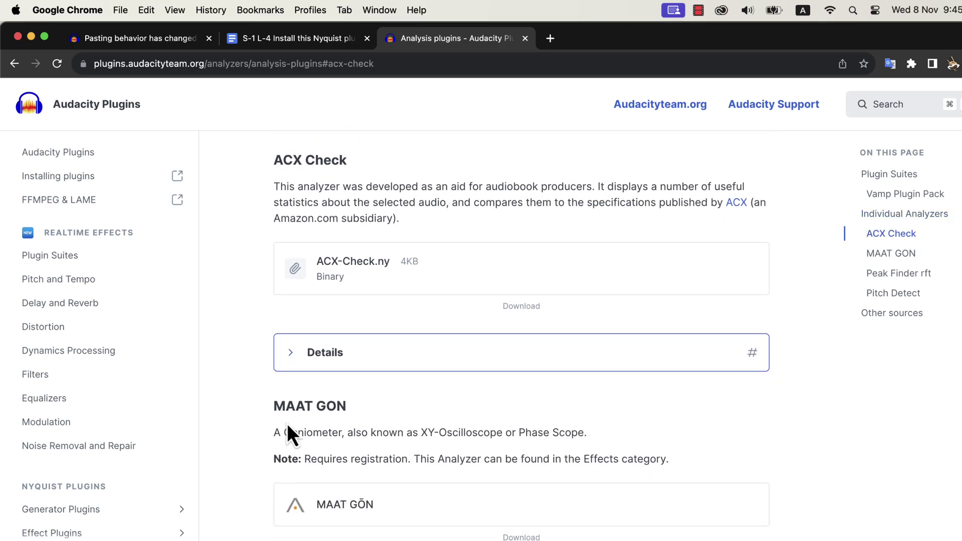
click(293, 354)
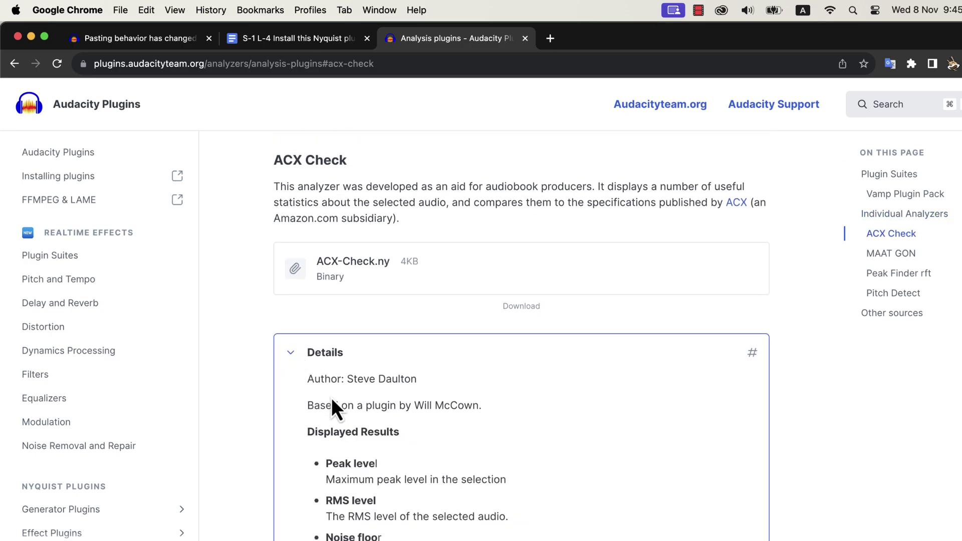
scroll(332, 400, down, 4)
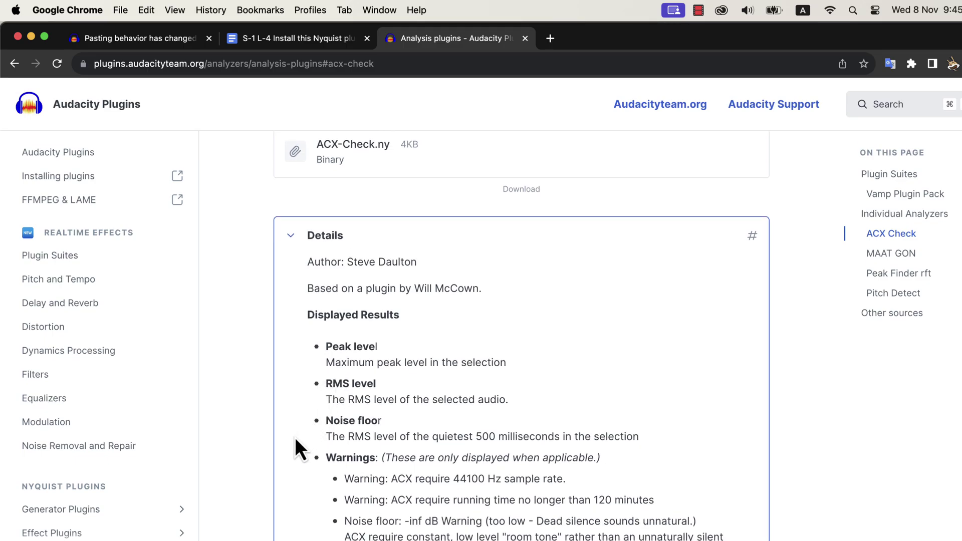
scroll(296, 444, down, 7)
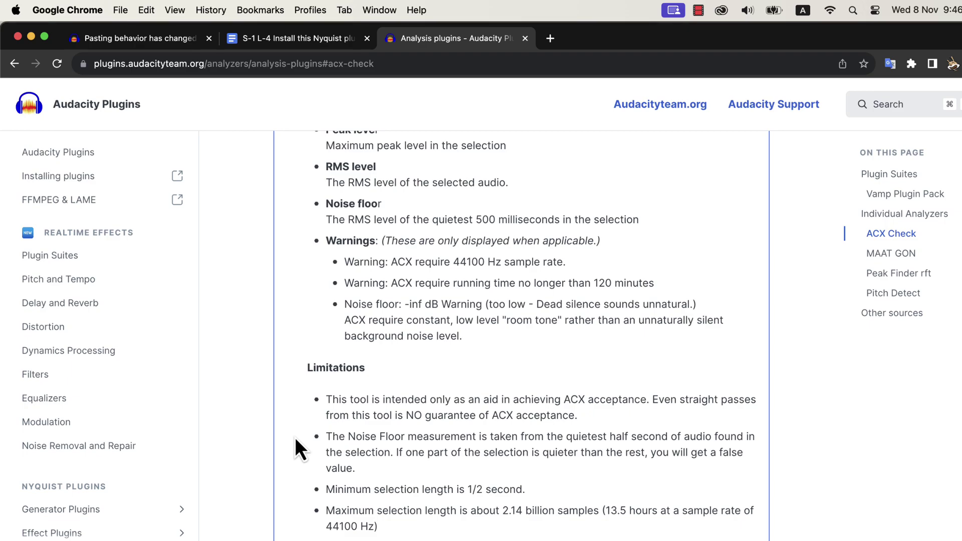
scroll(296, 444, up, 10)
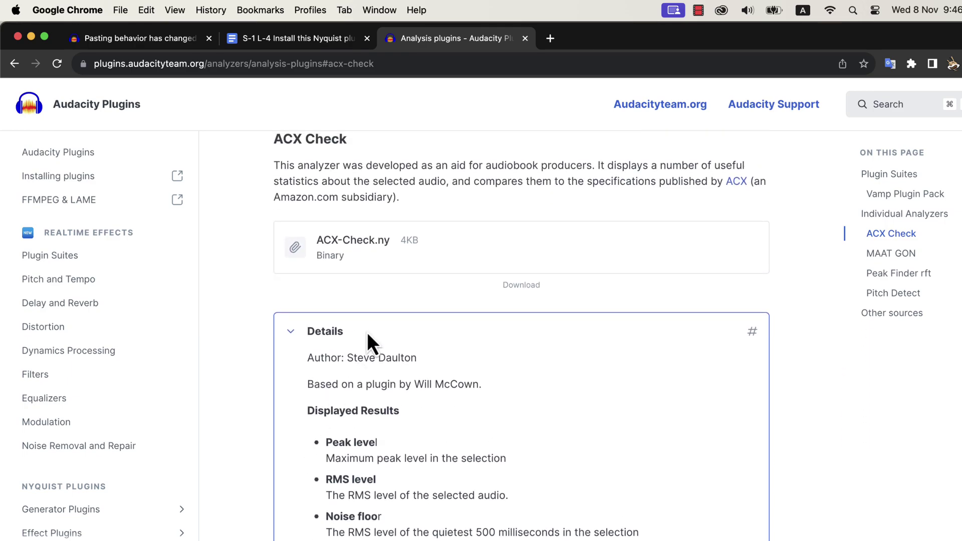
- Save ACX-Check.ny into the Downloads folder and return to Audacity
click(406, 248)
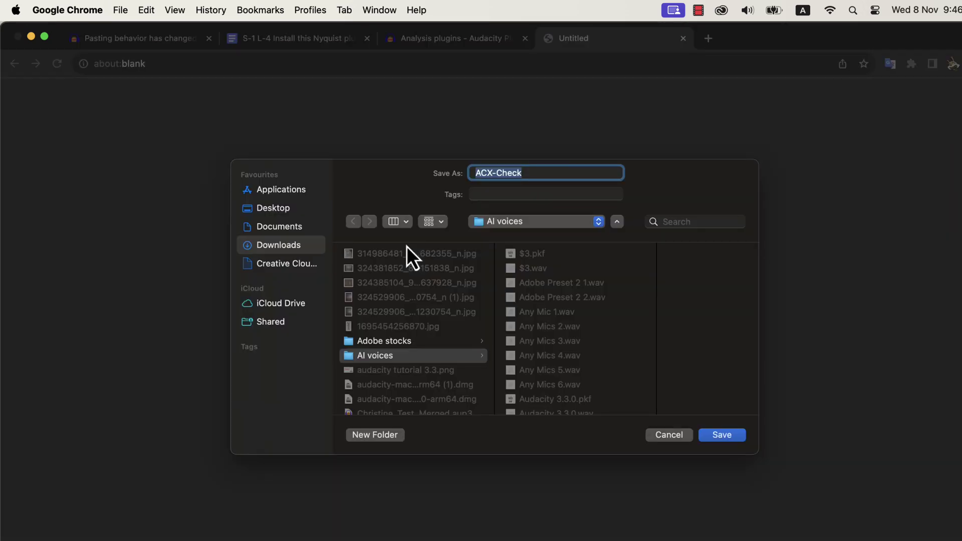
click(276, 249)
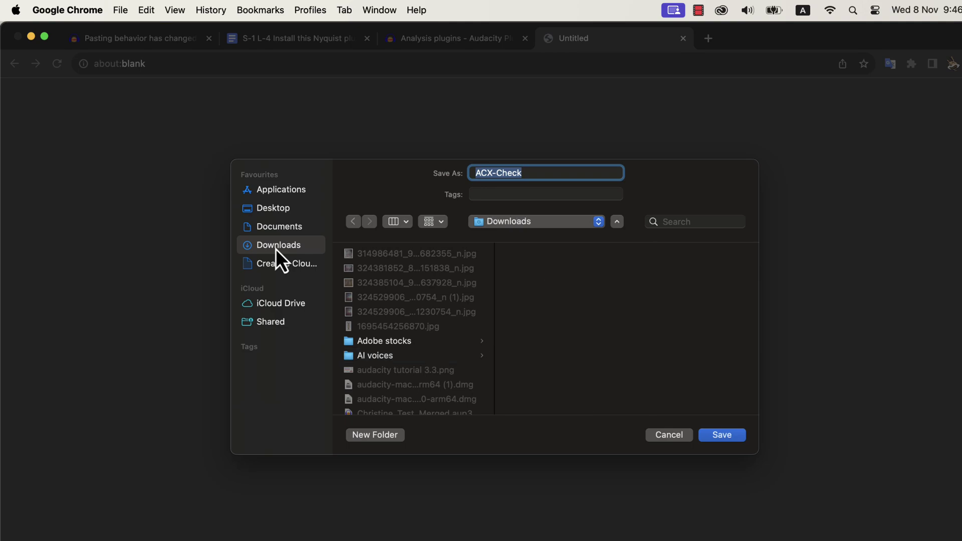
click(733, 442)
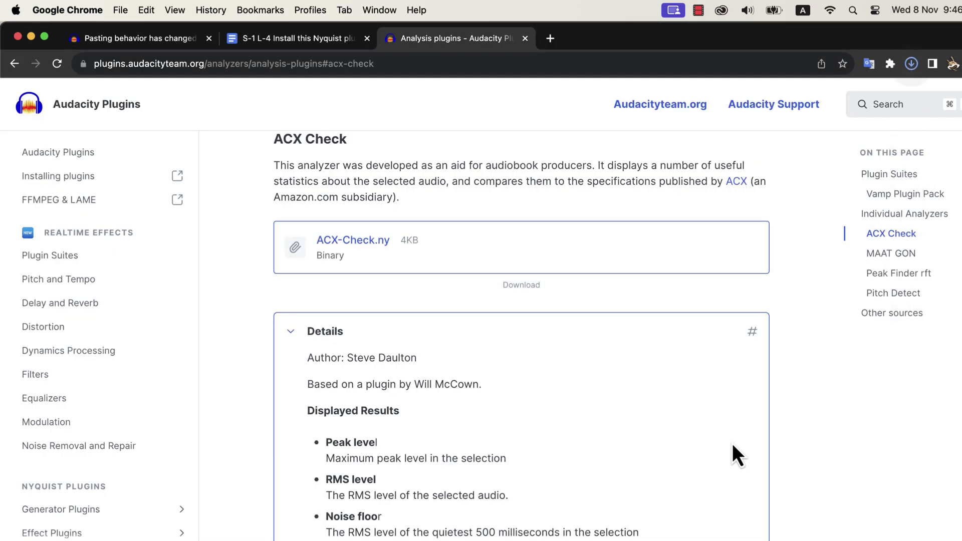
key(super+Tab)
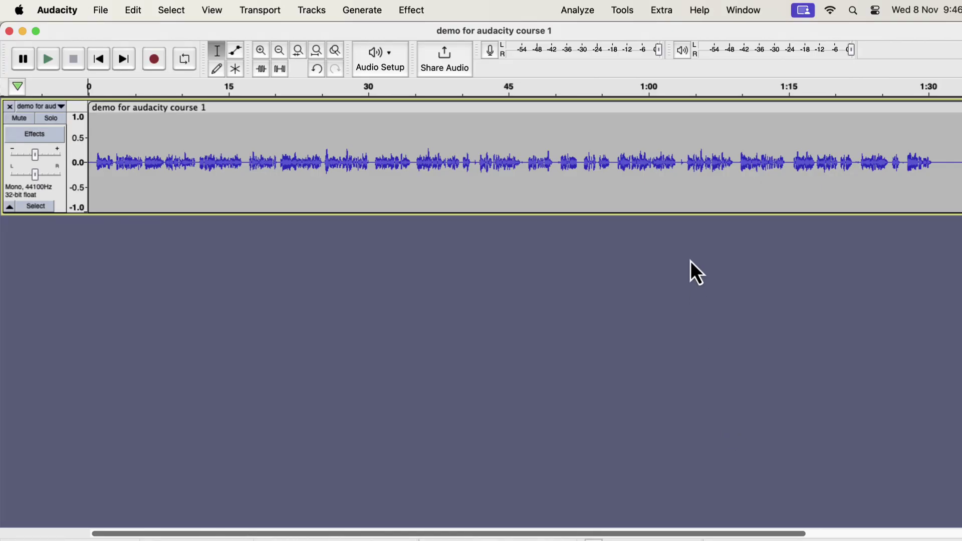
- Install Downloads/ACX-Check.ny with the Nyquist Plugin Installer, then dismiss the already-installed error
click(624, 11)
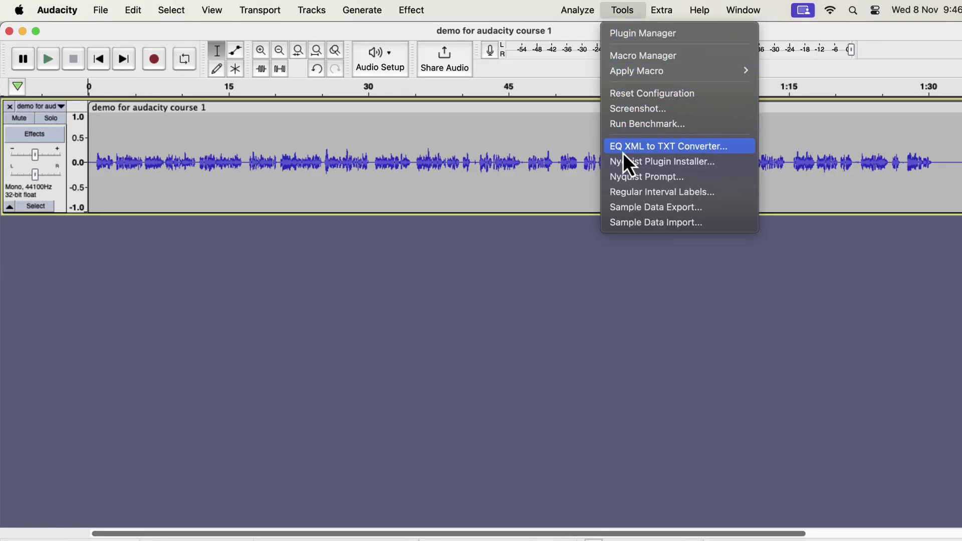
click(691, 164)
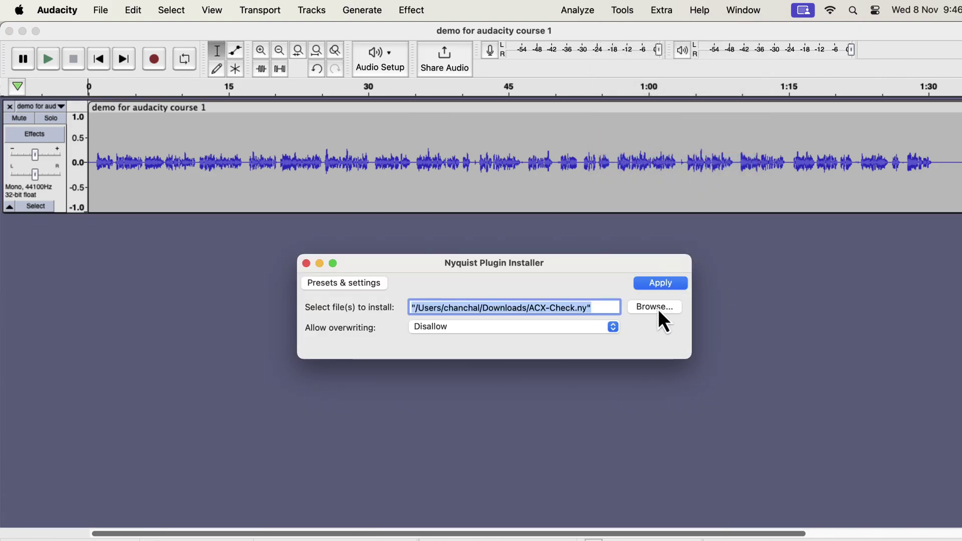
click(656, 307)
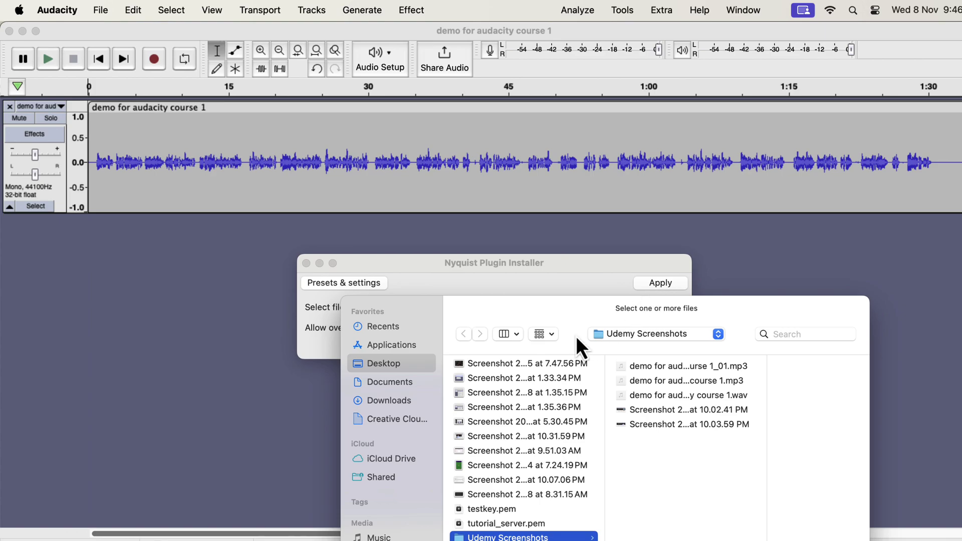
click(407, 401)
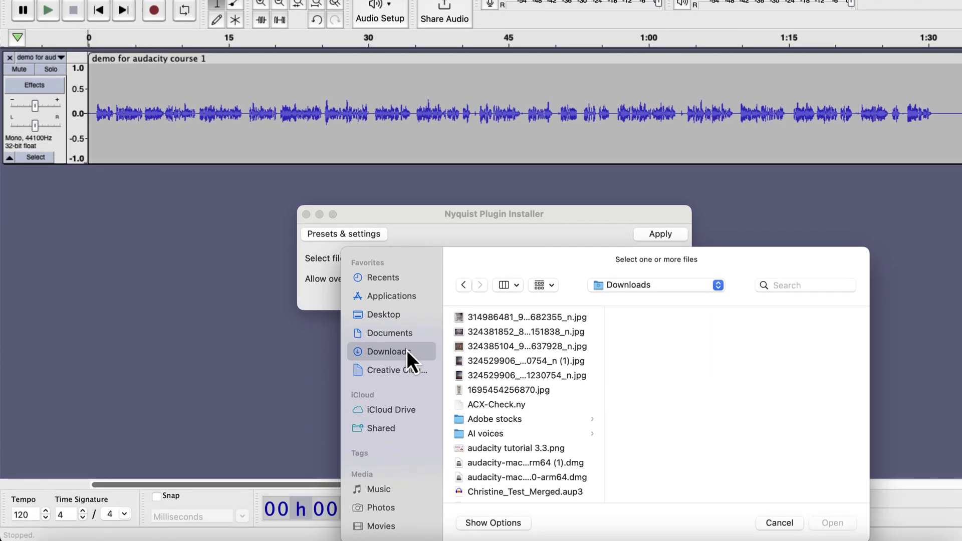
click(490, 404)
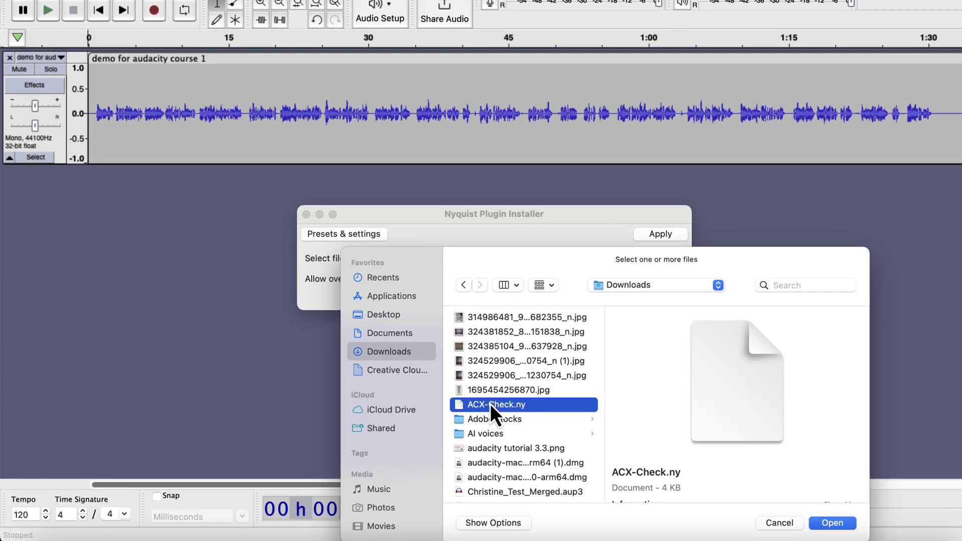
click(818, 524)
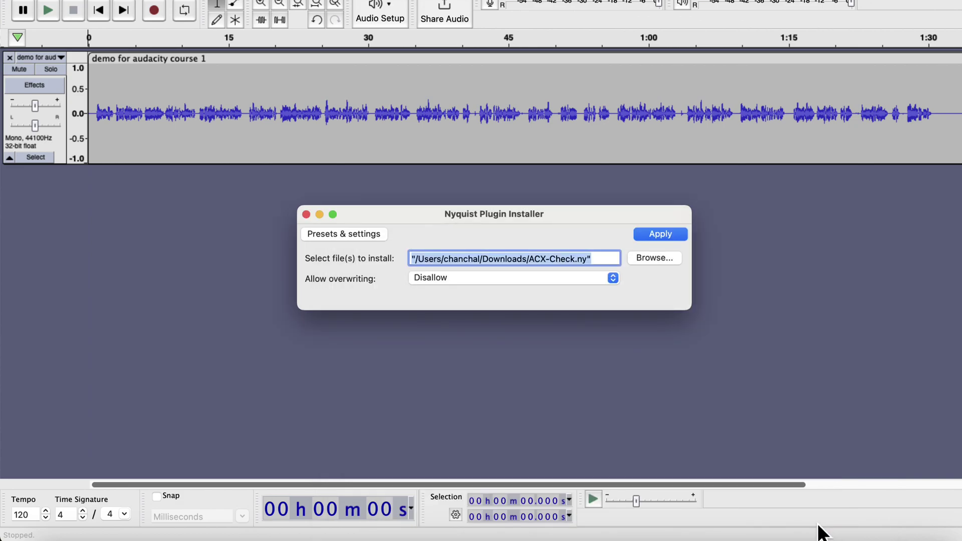
click(672, 235)
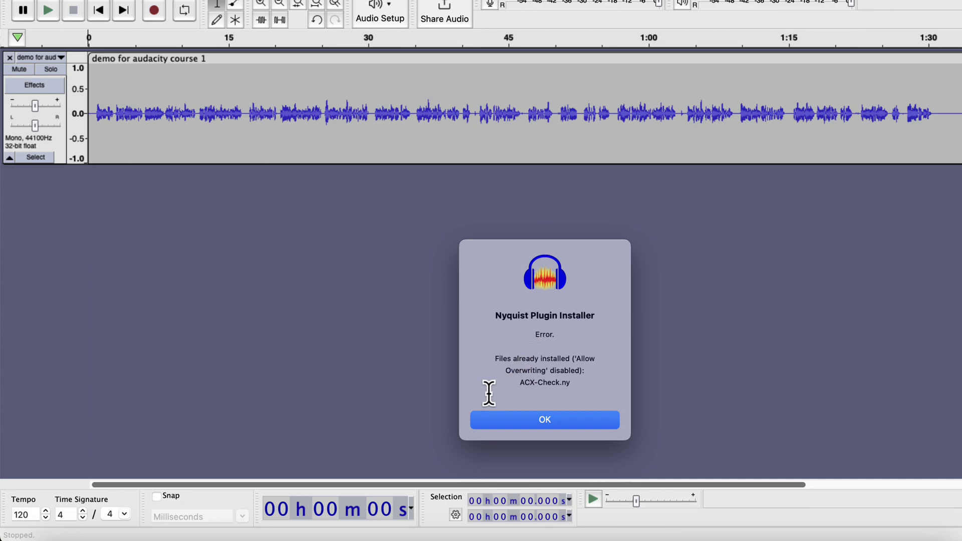
click(499, 427)
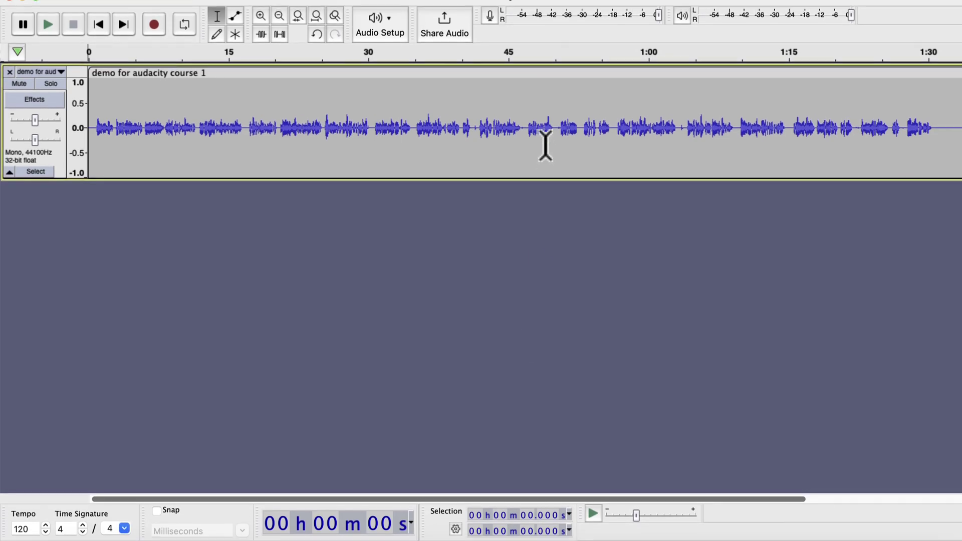
- Check the Analyze menu for ACX Check, close it, and select the demo track's waveform
click(577, 10)
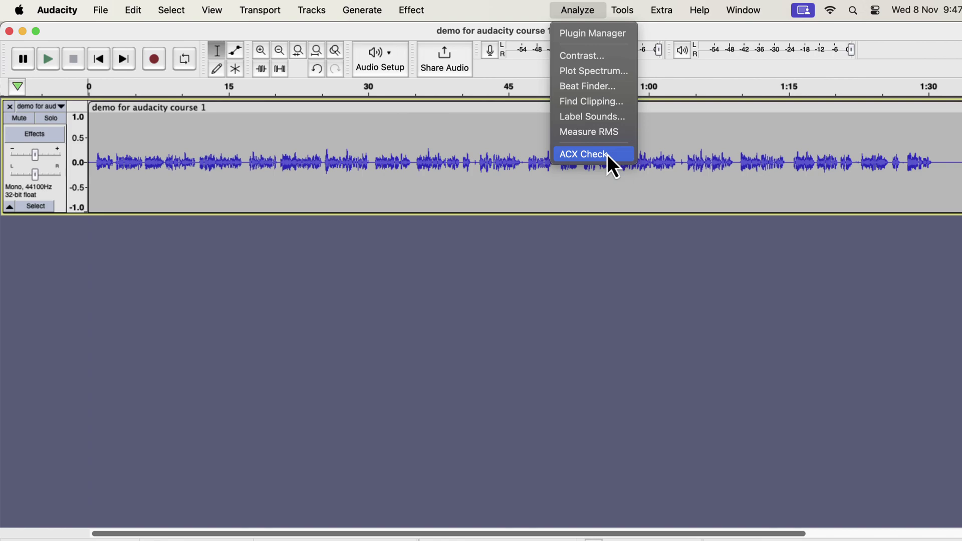
click(571, 177)
click(563, 158)
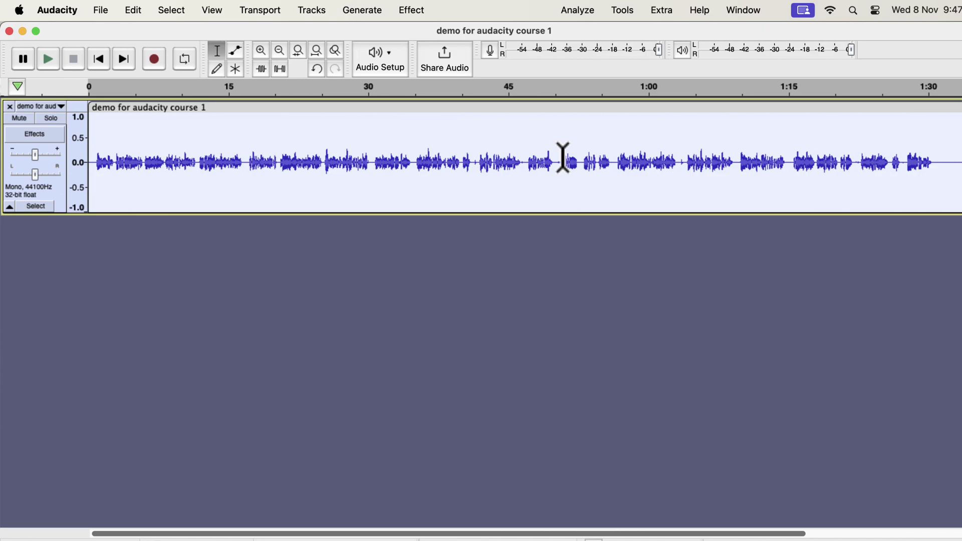
- Run Analyze > ACX Check: RMS -30.58 dB fails, peak -11.21 dB warns, noise floor -63.72 dB passes
click(583, 11)
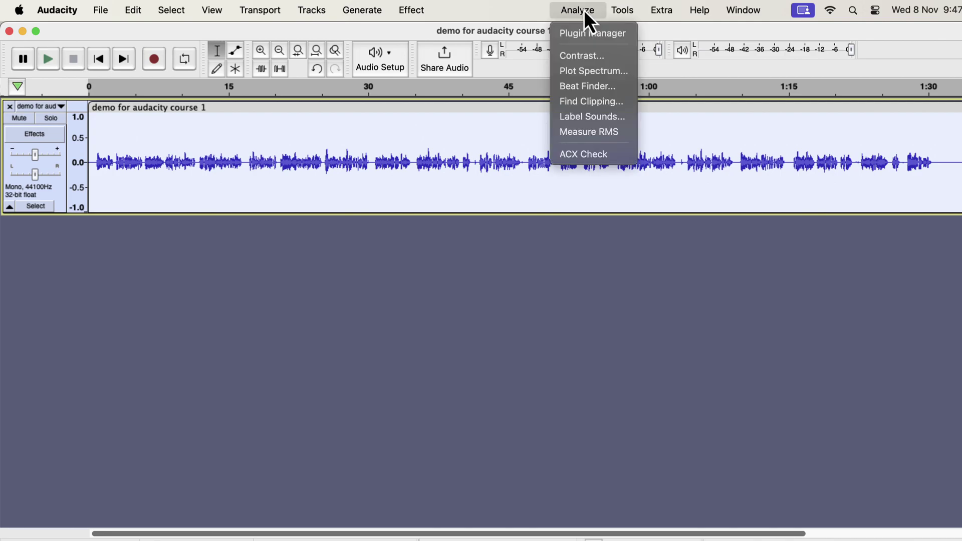
click(595, 155)
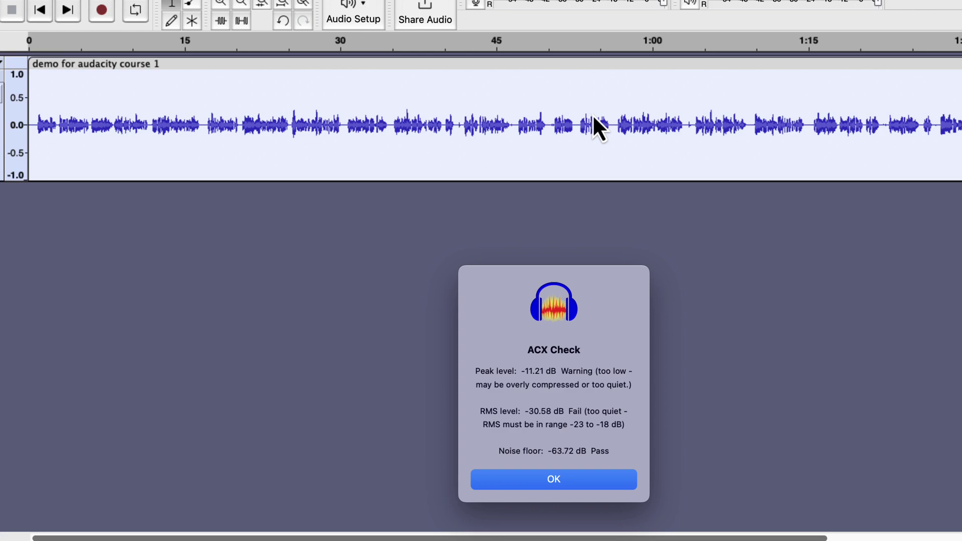
click(496, 477)
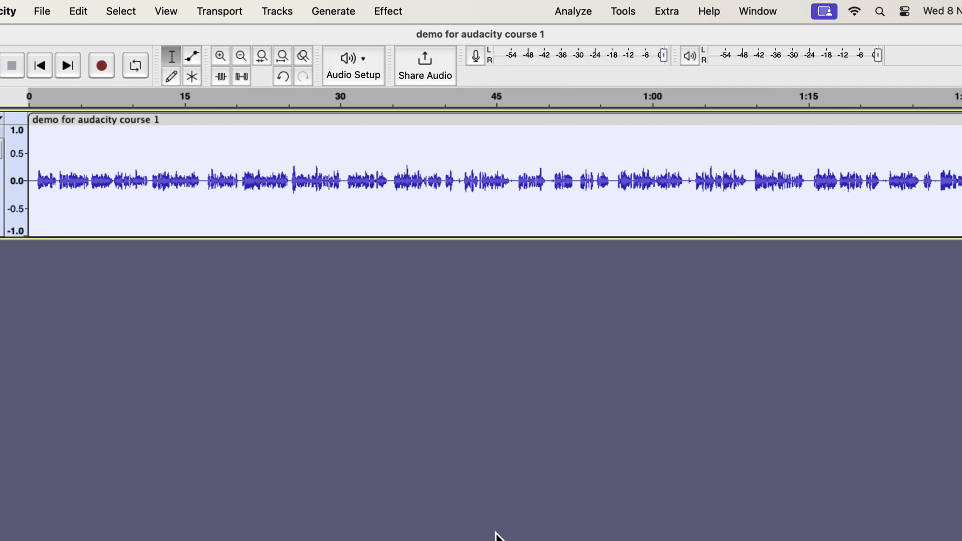
- Open the Plugin Manager from the Analyze menu and select the ACX Check entry
click(588, 14)
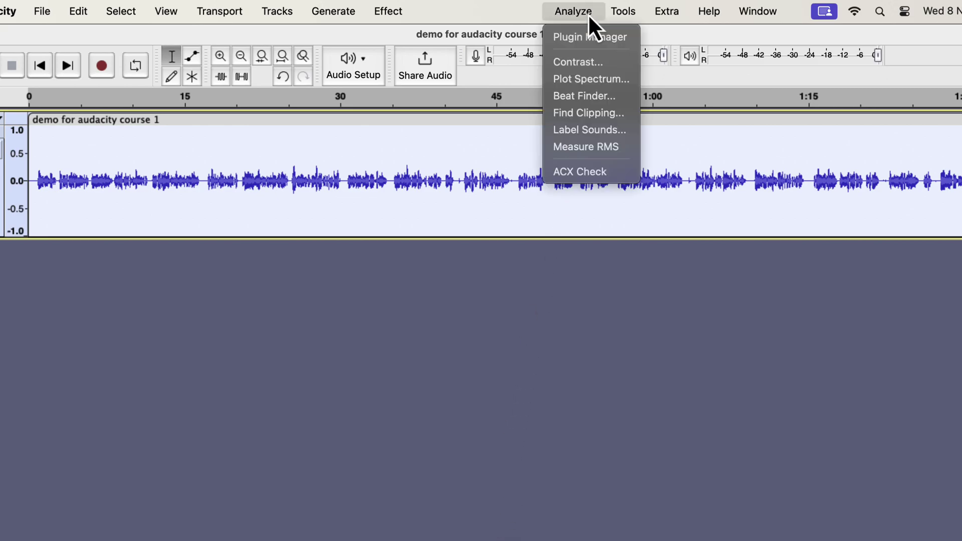
click(618, 39)
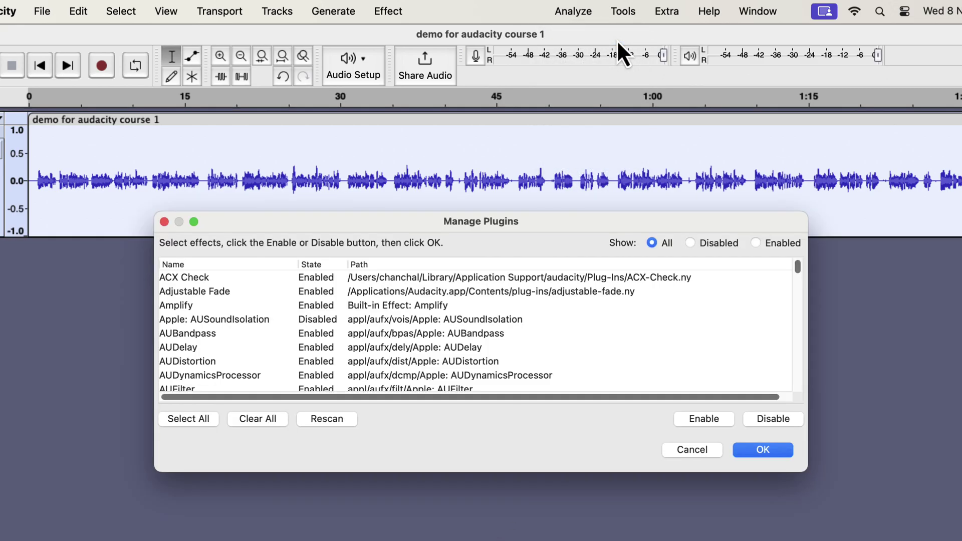
click(182, 279)
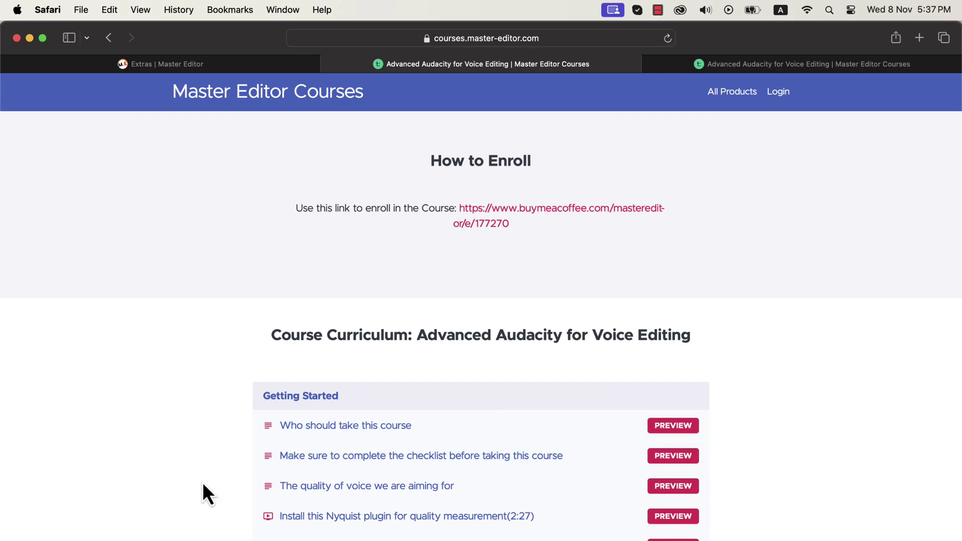
- Scroll the curriculum past Getting Started and Sound better techniques to Differences you must know
scroll(205, 494, down, 5)
scroll(203, 484, down, 2)
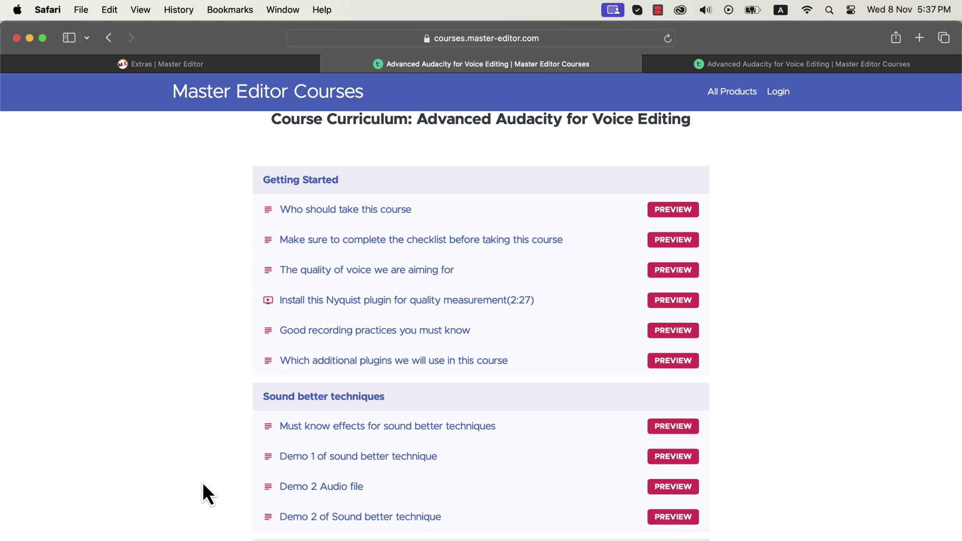
scroll(203, 484, down, 4)
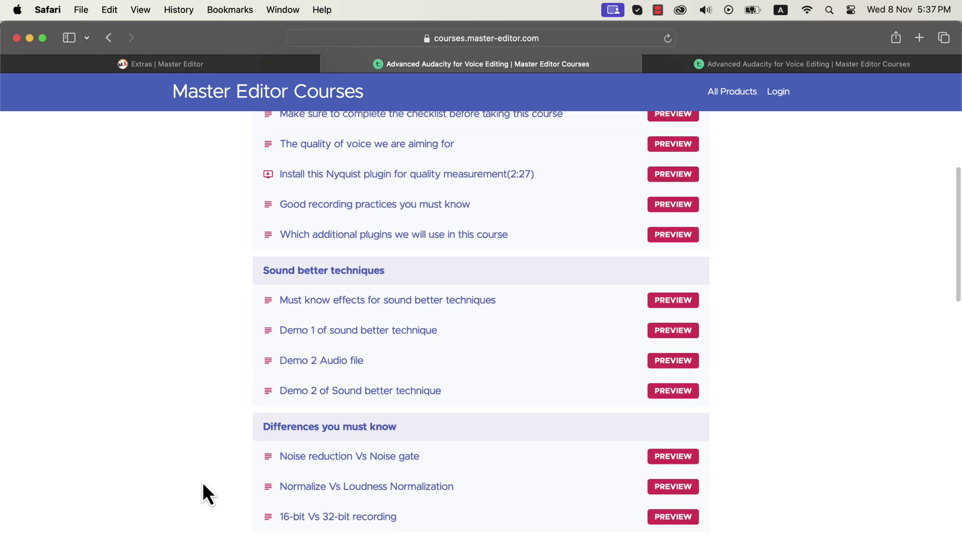
scroll(203, 484, down, 2)
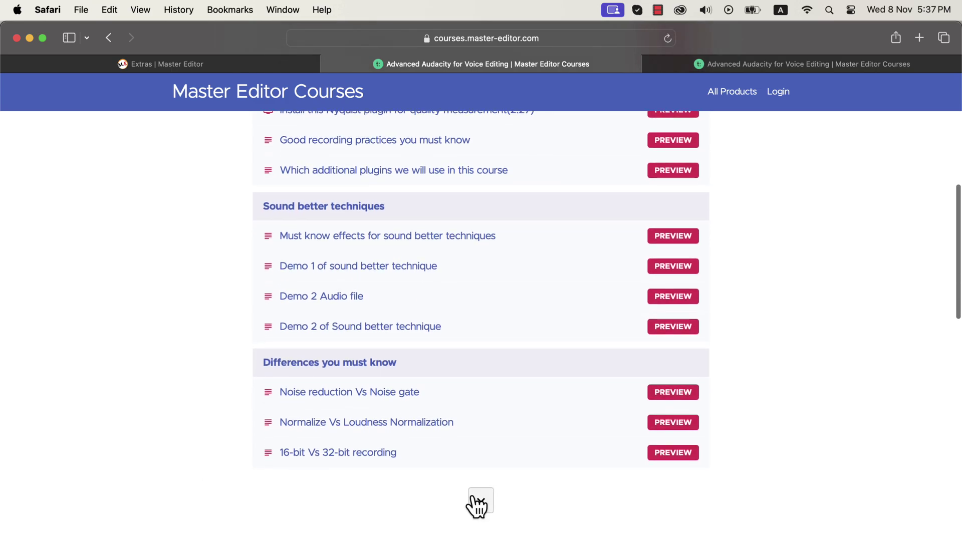
- Expand the full curriculum and scroll past the Mastering loudness lessons to How to Enroll
click(479, 500)
scroll(473, 506, down, 5)
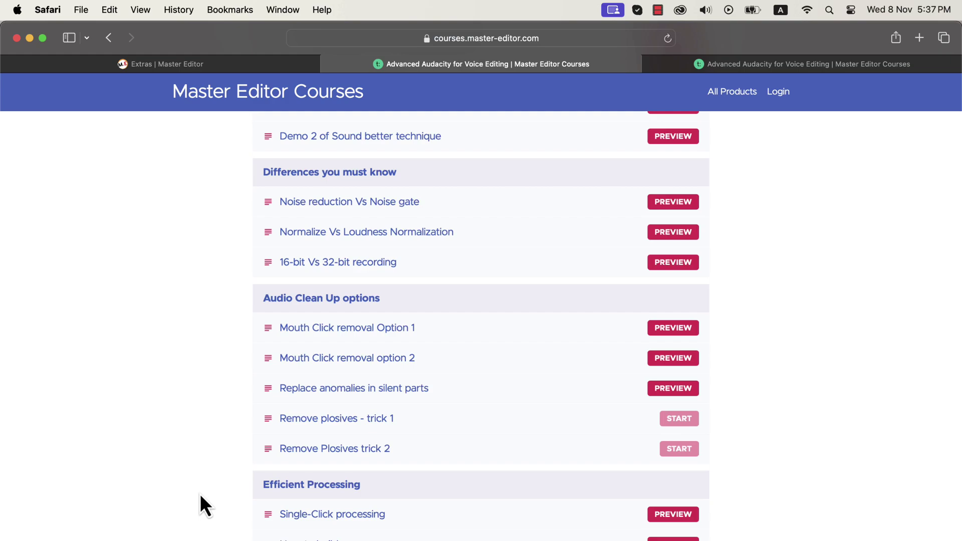
scroll(200, 494, down, 7)
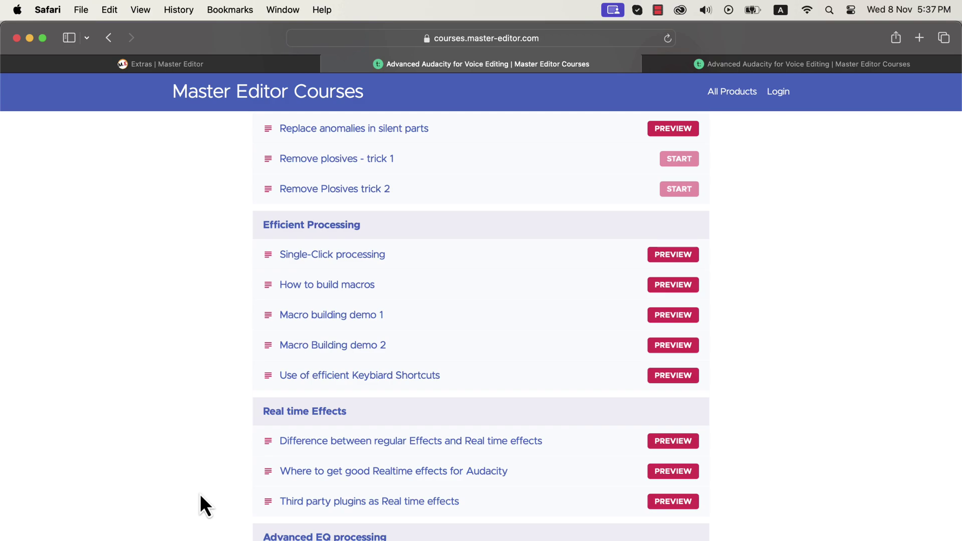
scroll(200, 495, down, 4)
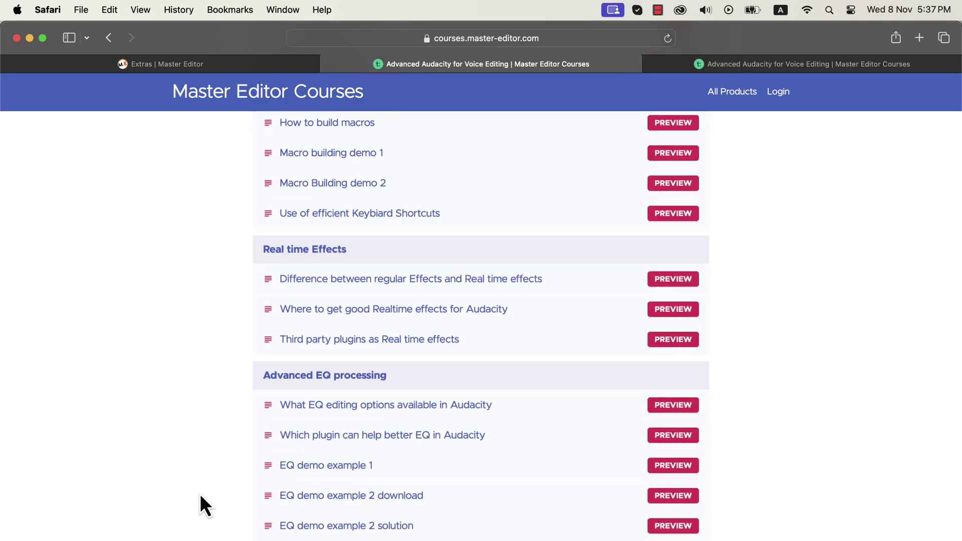
scroll(200, 494, down, 7)
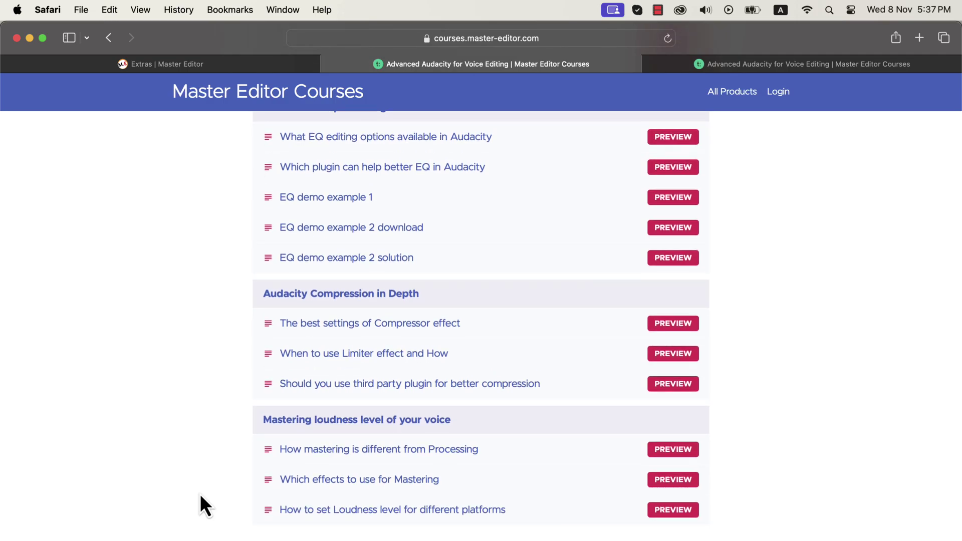
scroll(200, 494, down, 9)
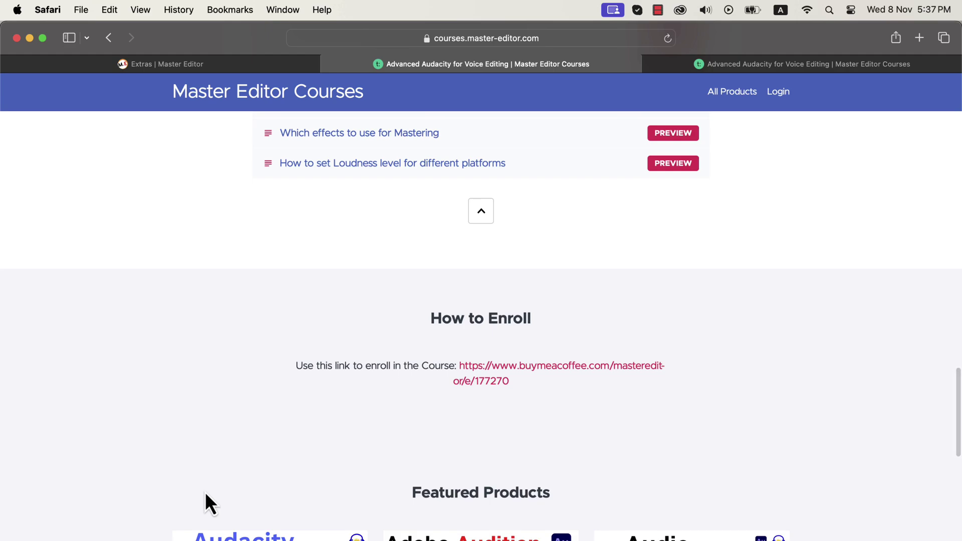